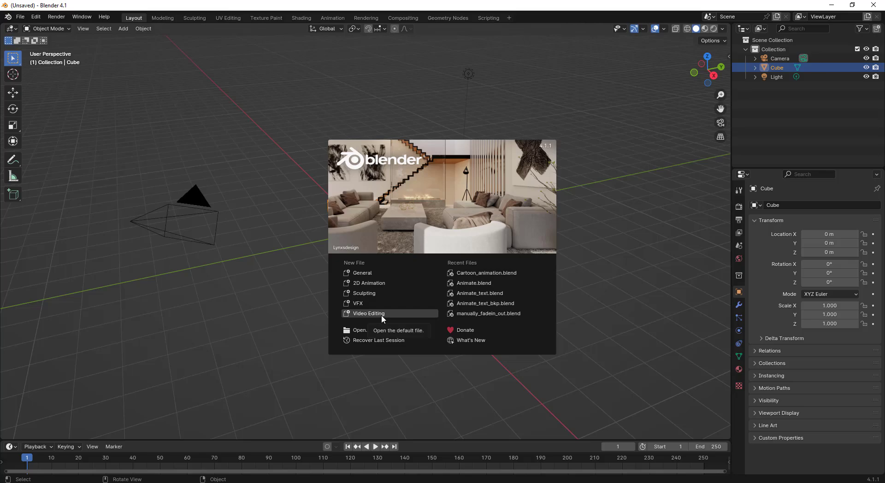
Create a new Video Editing project and point its file browser to F:\Blender Editing Stuff\Sample Images
left_click(382, 314)
left_click(200, 482)
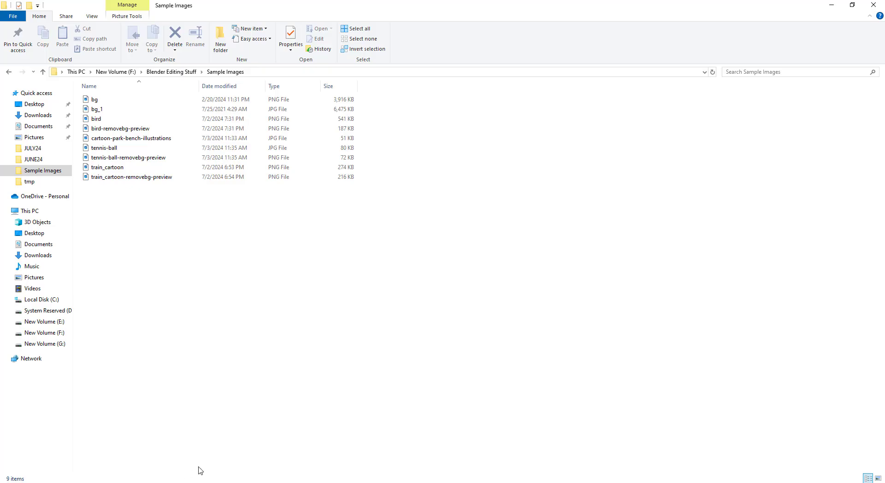
left_click(374, 72)
key("ctrl+c")
key("alt+Tab")
left_click(156, 44)
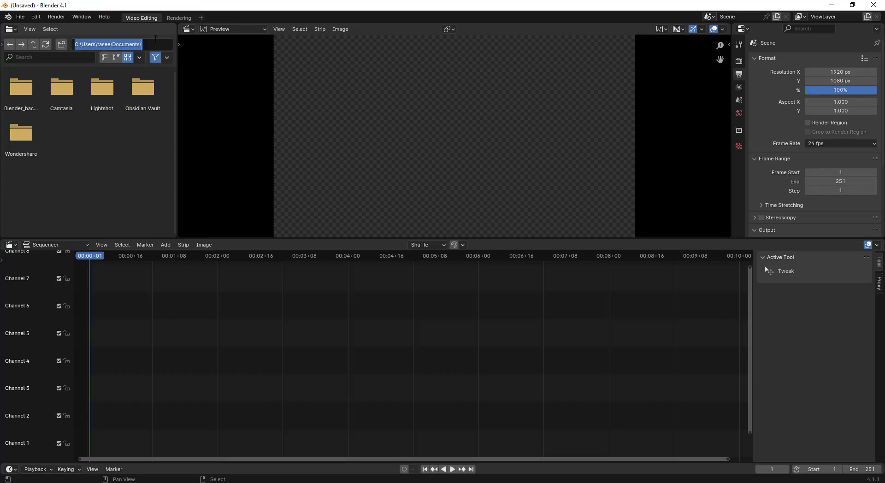
key("ctrl+v")
key("Return")
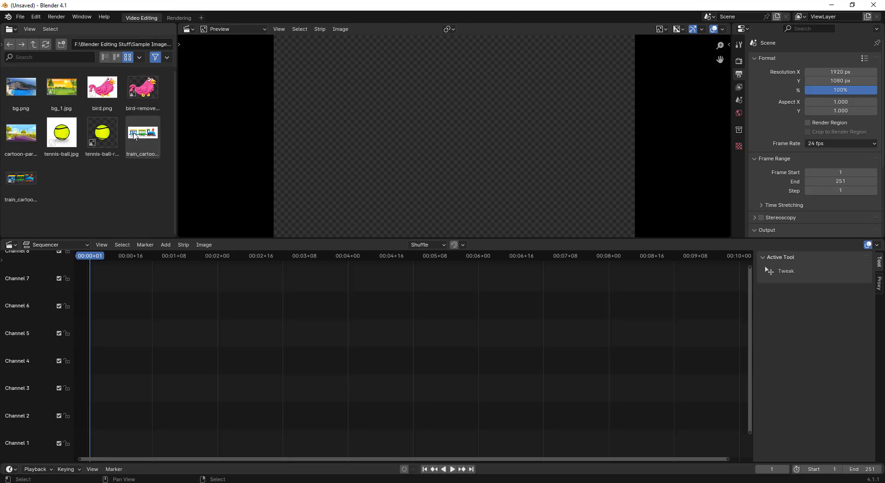
Place the cartoon park bench image on channel 1 as a 250-frame strip and the transparent tennis ball image on channel 2 at frame 1
left_click_drag(21, 133, 752, 449)
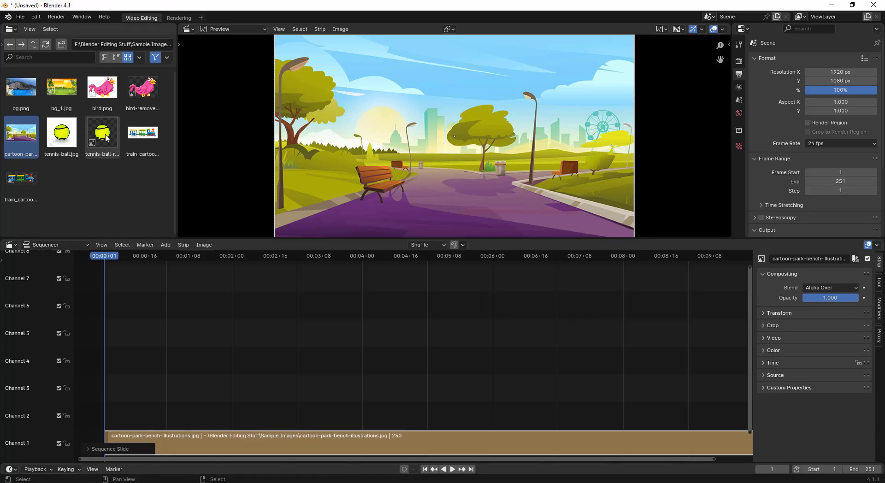
left_click_drag(102, 134, 111, 414)
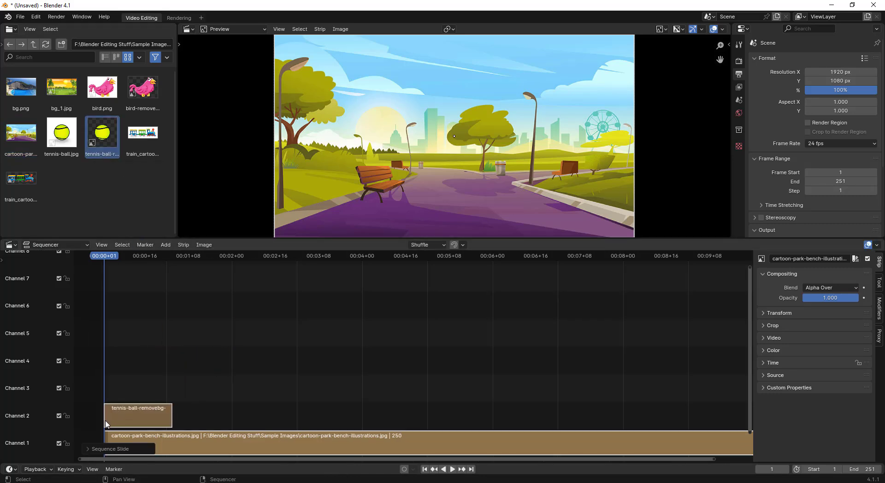
At frame 8, scale the tennis ball to about 0.349 and move it above the picture's upper edge, about X 12, Y 580 px
left_click_drag(140, 261, 123, 267)
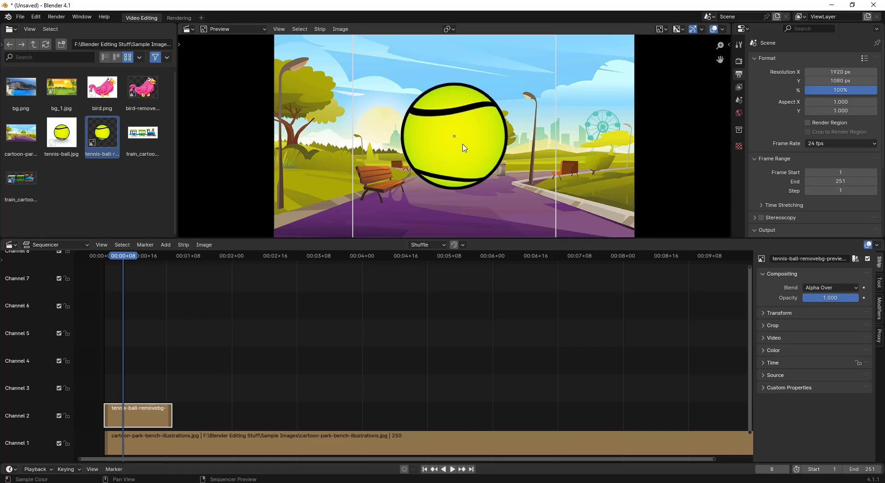
key("s")
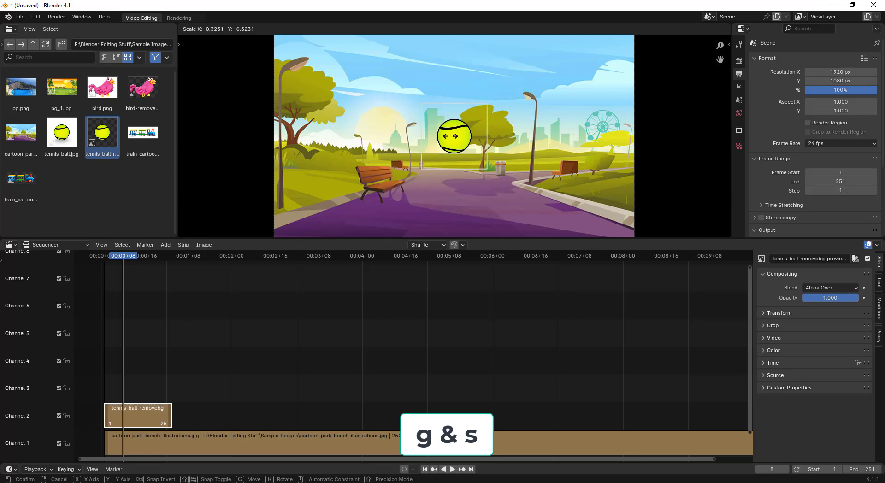
left_click(453, 138)
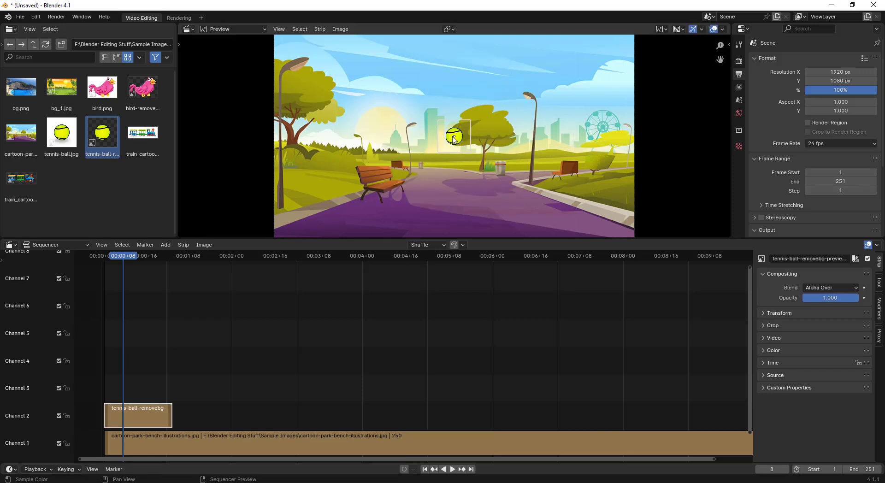
key("g")
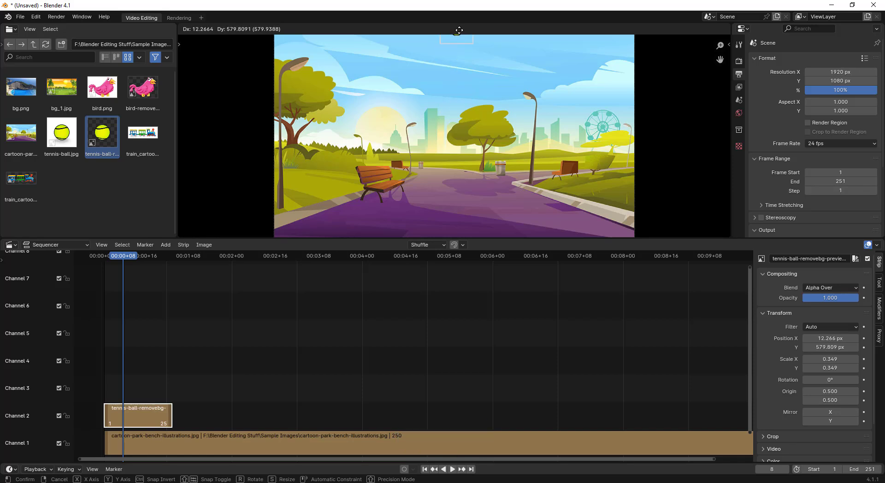
left_click(459, 30)
Slide the tennis ball strip to start at frame 8 and extend it to 237 frames
key("g")
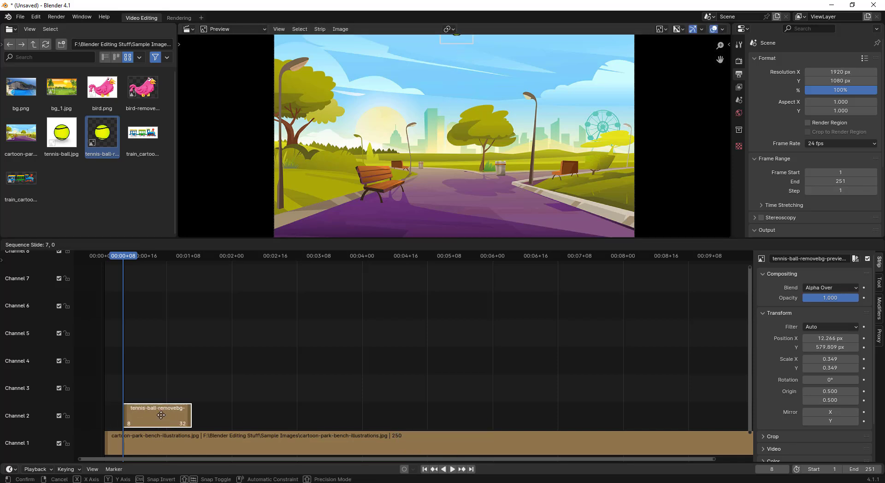
left_click(161, 416)
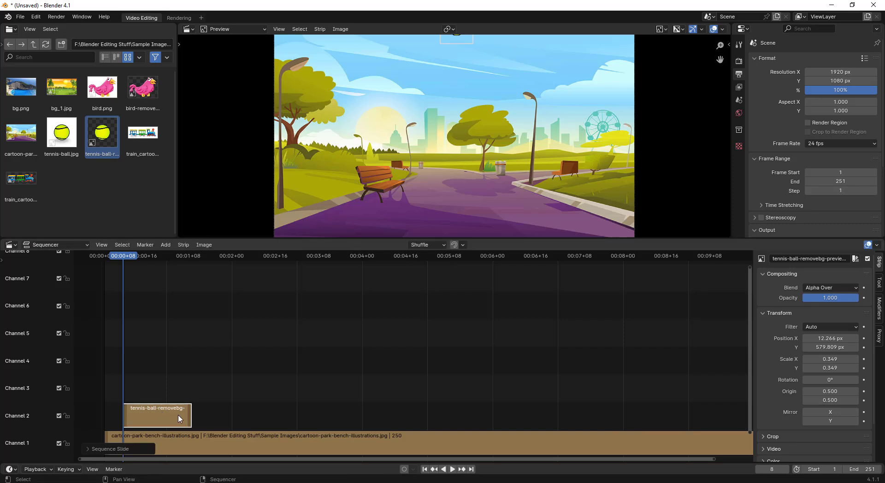
left_click_drag(193, 420, 745, 429)
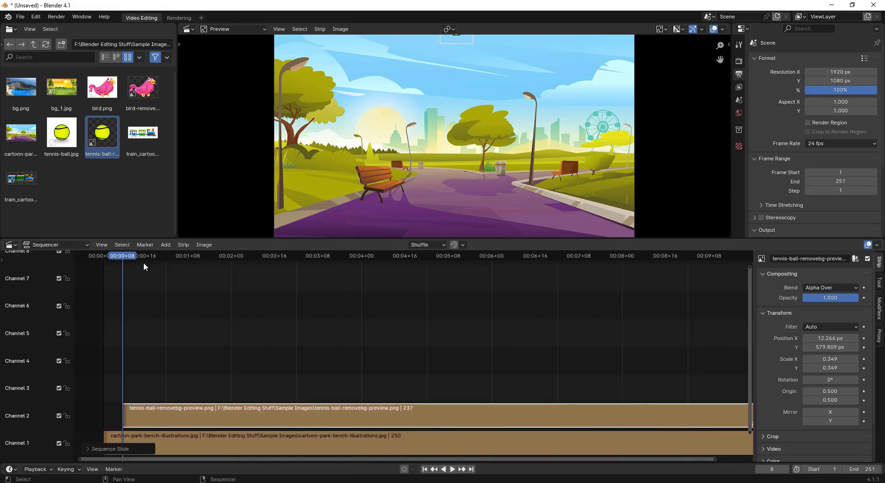
Return the playhead to frame 1 and enable Auto Keying
left_click(110, 257)
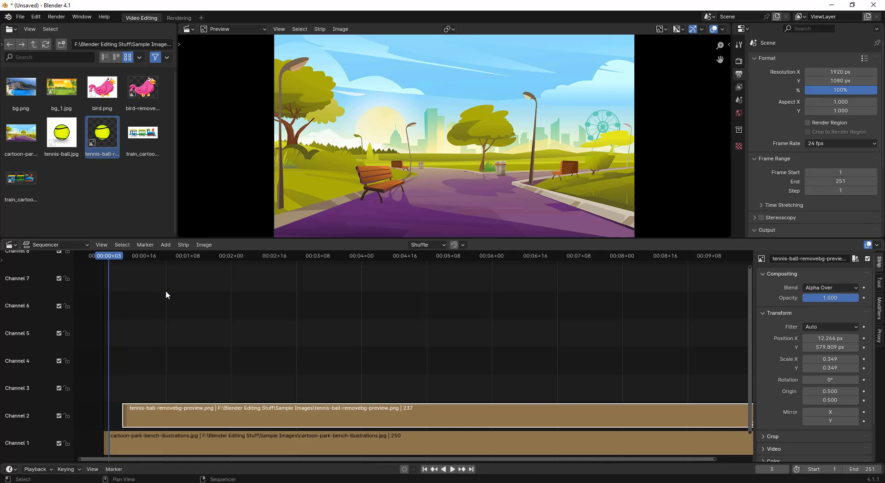
left_click(101, 257)
key("space")
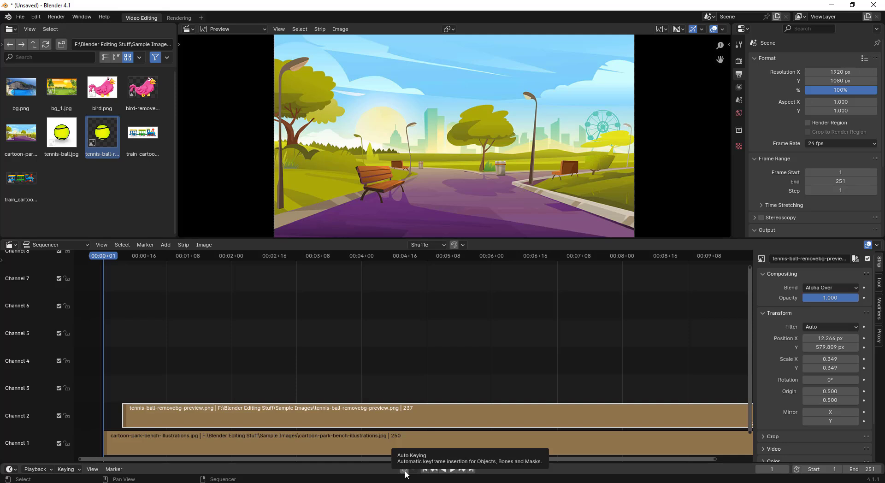
left_click(404, 469)
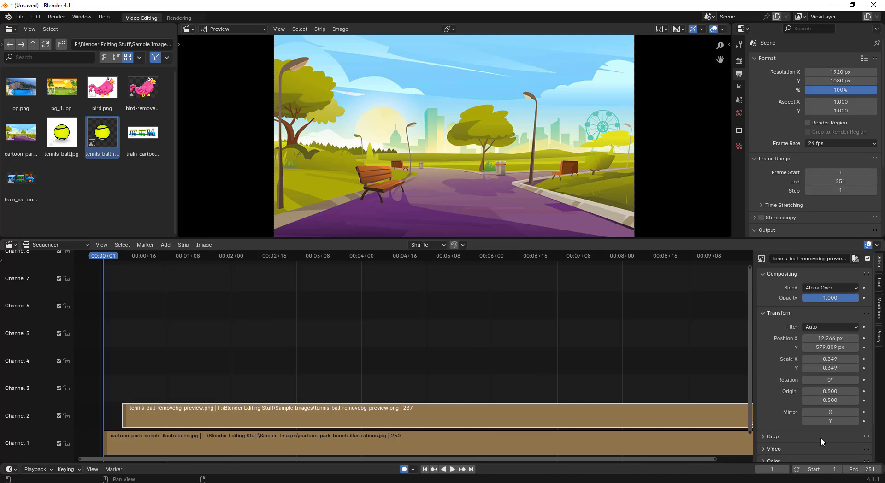
Keyframe the tennis ball's position at frame 16 (about X 27, Y -376 px) and at frame 71 (about X -34, Y -187 px)
left_click_drag(101, 261, 144, 263)
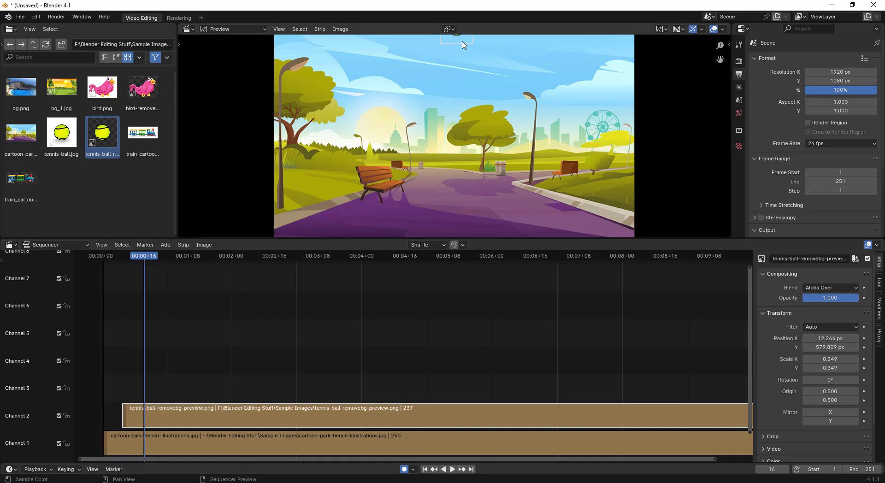
key("g")
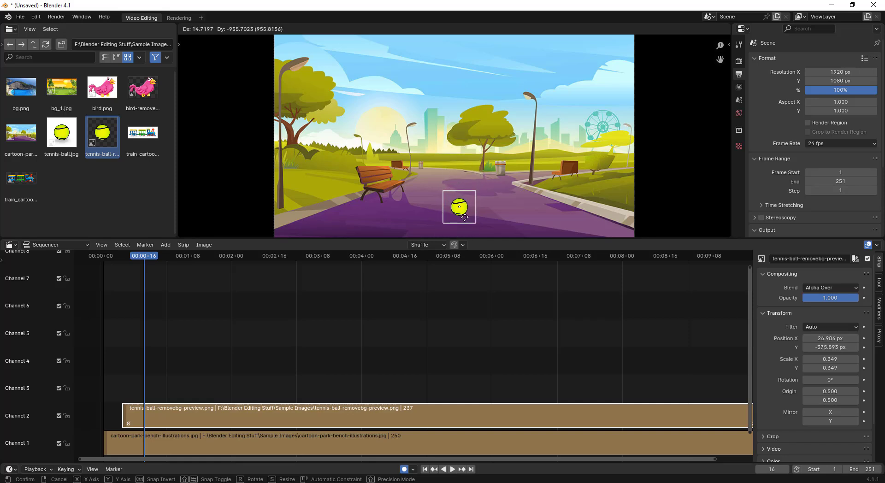
left_click(466, 221)
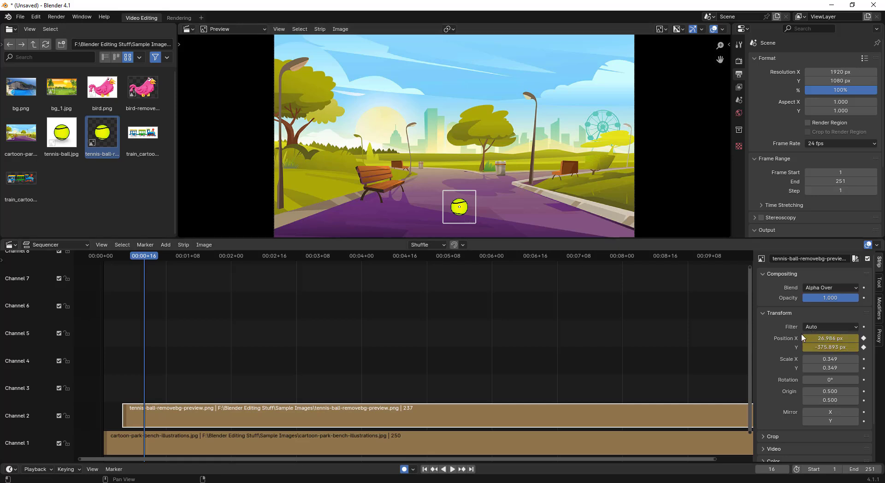
key("space")
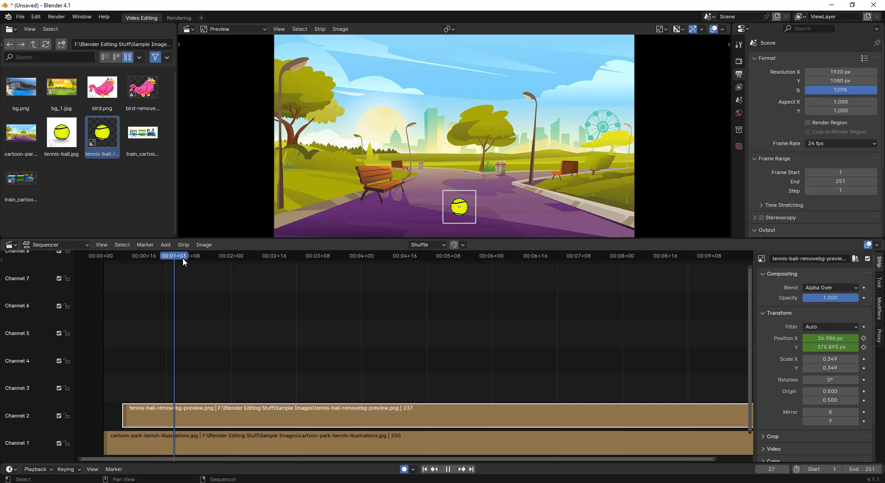
key("space")
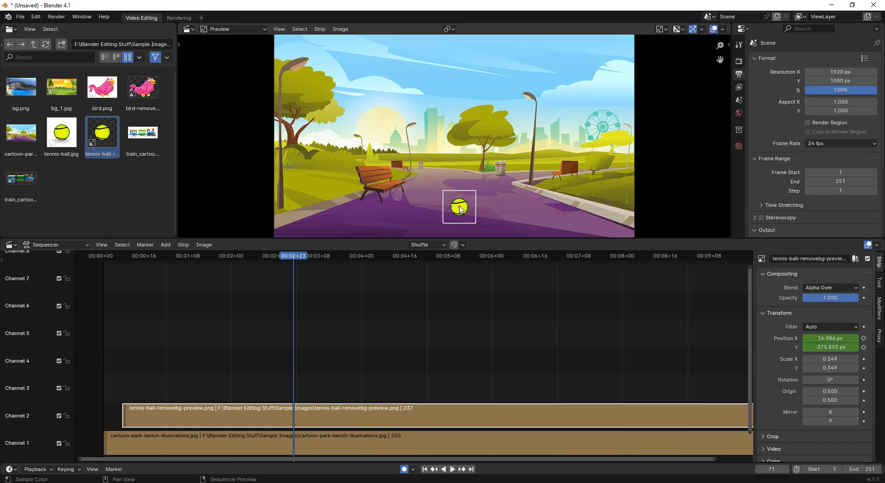
key("g")
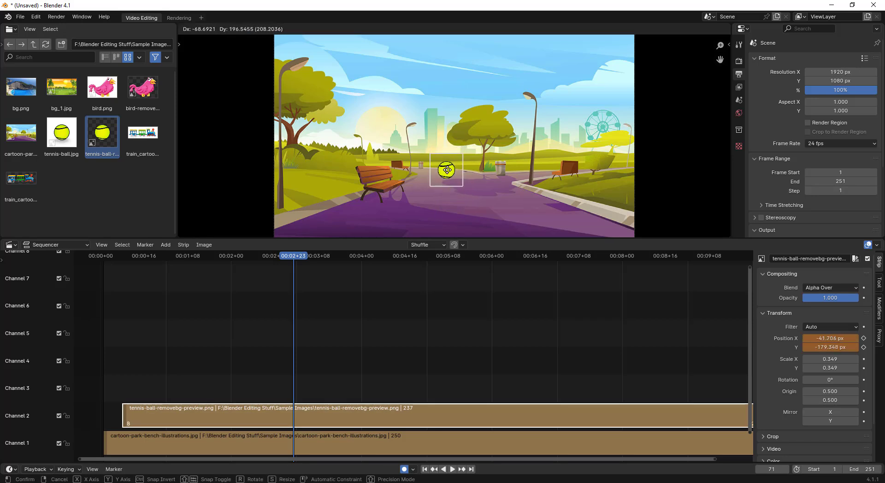
left_click(447, 171)
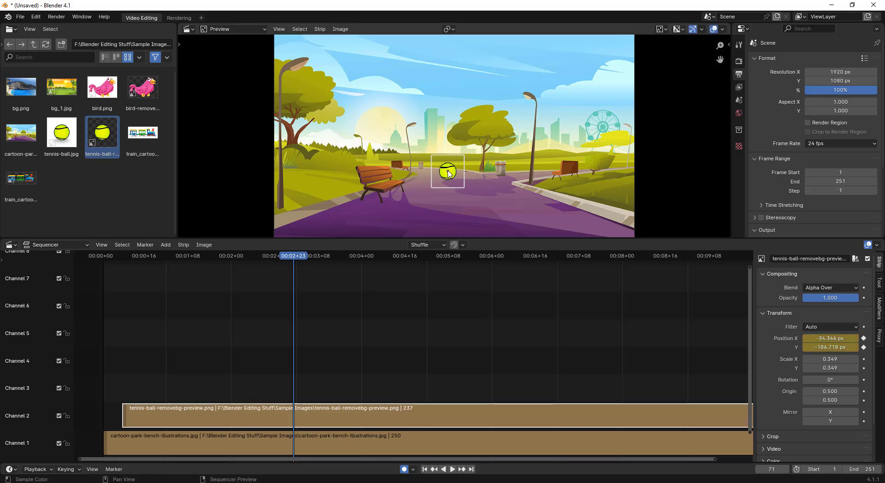
Keyframe the ball at frame 113 above the far left bench, and at frame 138 at about X 86, Y -226 px
left_click_drag(297, 259, 408, 257)
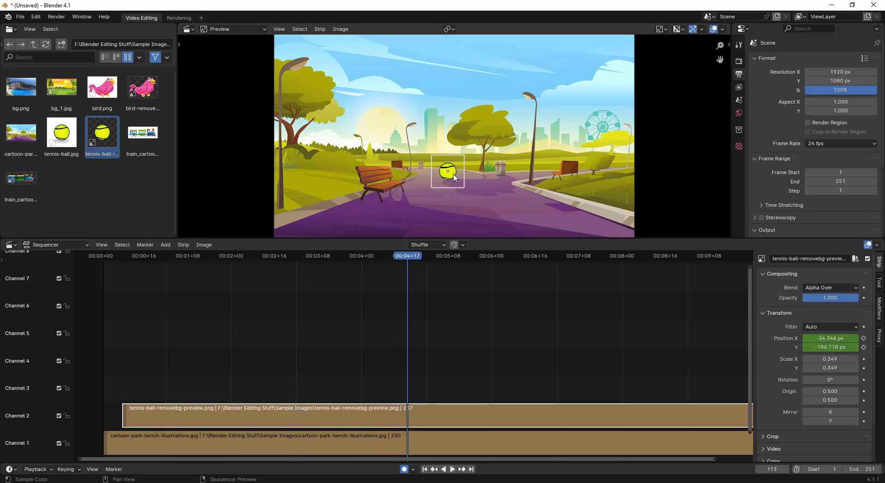
key("g")
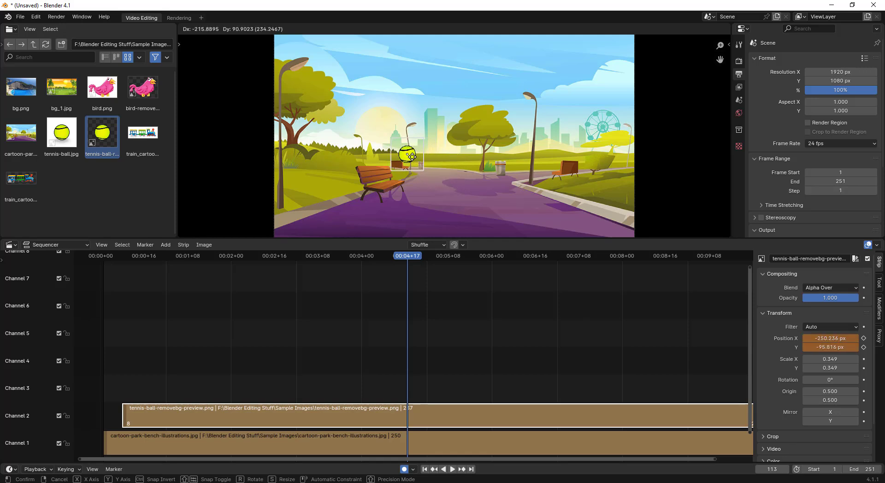
left_click(413, 134)
left_click_drag(407, 264, 476, 264)
key("g")
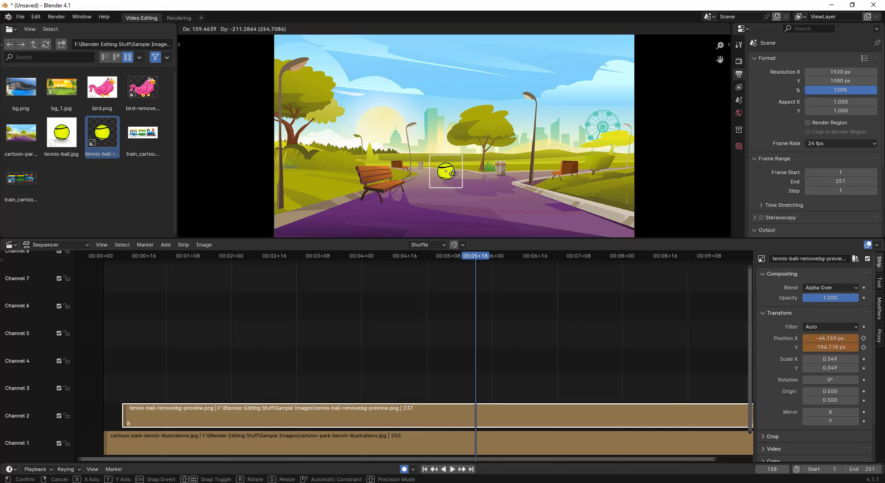
left_click(470, 178)
Keyframe the ball at frame 165 between the right lamp post and bench, and at frame 193 at about X 532, Y 2 px
key("space")
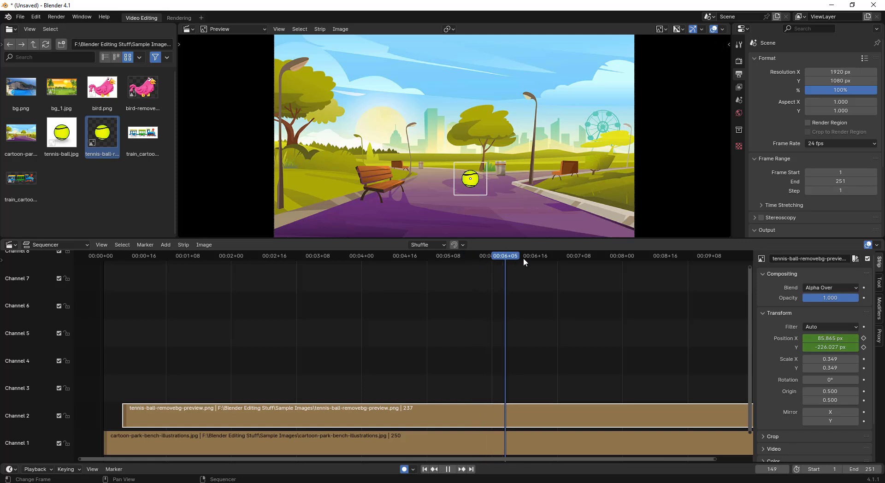
key("space")
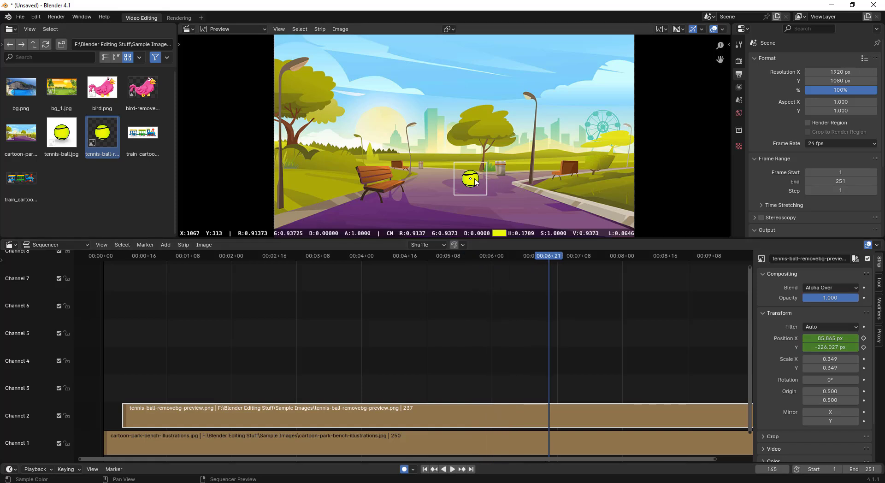
key("g")
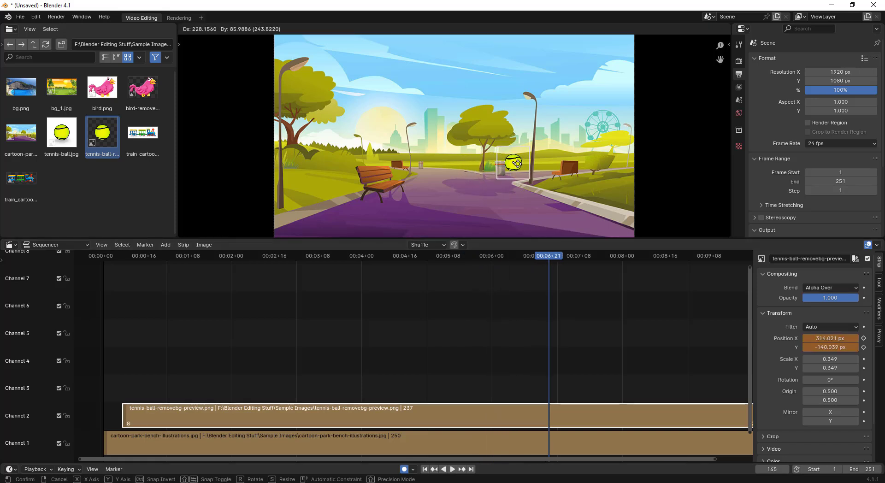
left_click(543, 163)
left_click_drag(555, 256, 625, 263)
key("g")
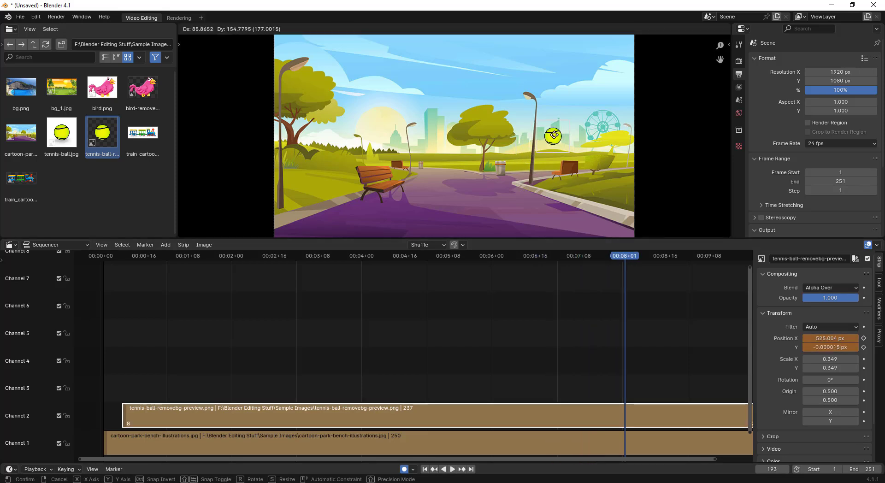
left_click(554, 135)
Keyframe the ball at frame 210 at about X 648, Y -113 px, and off the right edge at frame 222, about X 1008, Y -111 px
left_click_drag(626, 258, 671, 256)
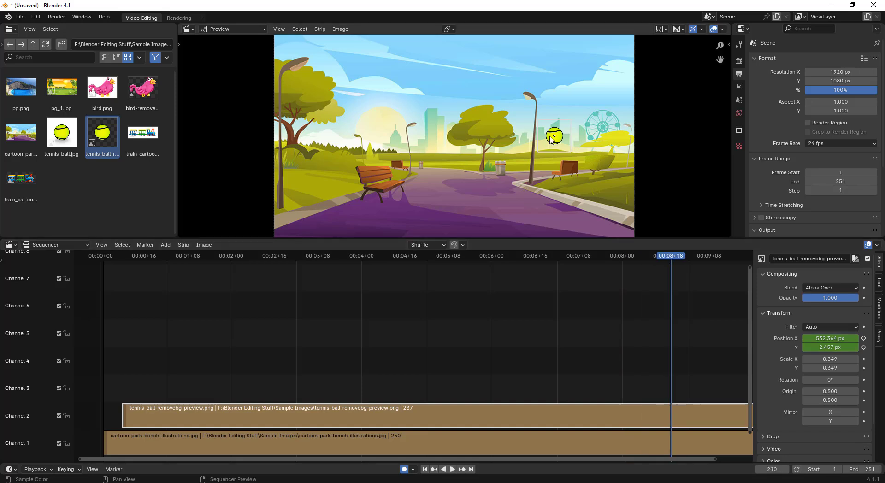
key("g")
left_click(590, 188)
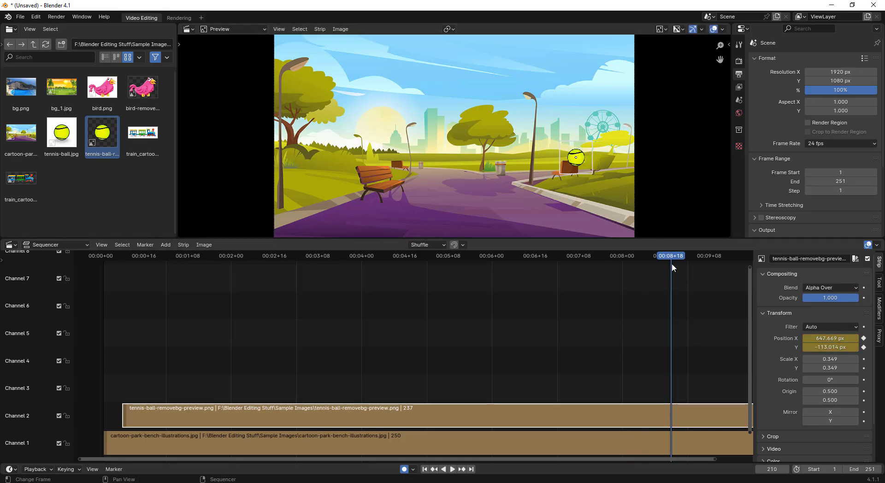
left_click_drag(676, 257, 703, 259)
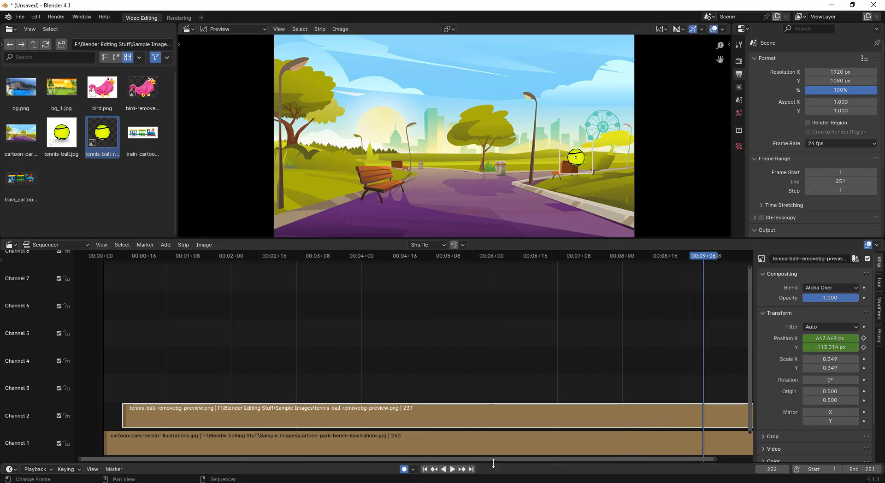
left_click_drag(493, 458, 549, 461)
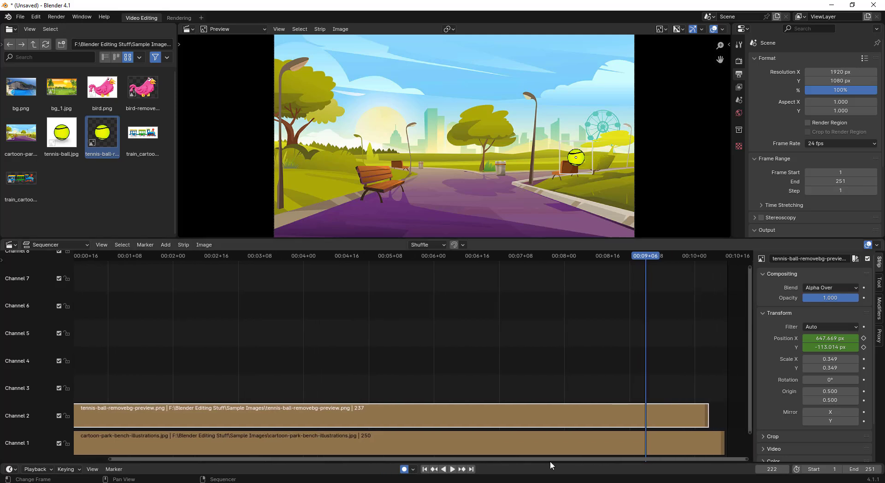
key("g")
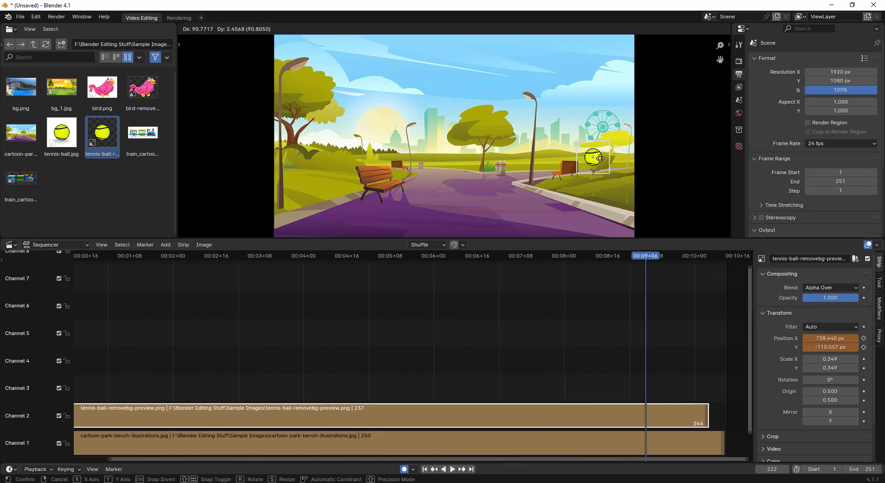
left_click(647, 158)
key("space")
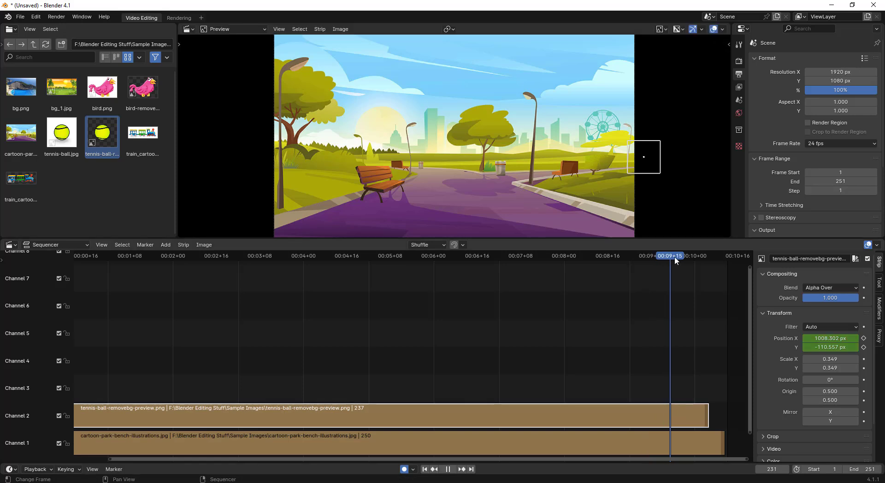
Keyframe the park background at frame 240 with a scale of about 2.612 and position of about X -218, Y -12 px
key("space")
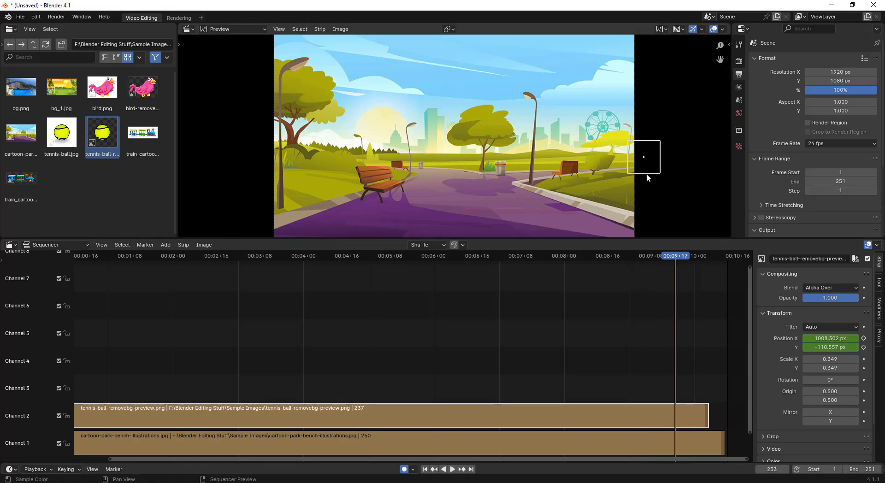
left_click(530, 167)
key("space")
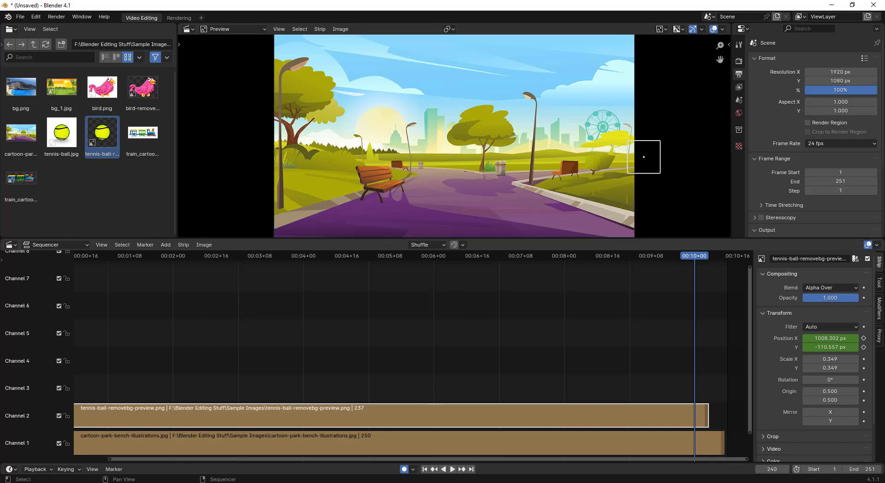
left_click(417, 453)
key("g")
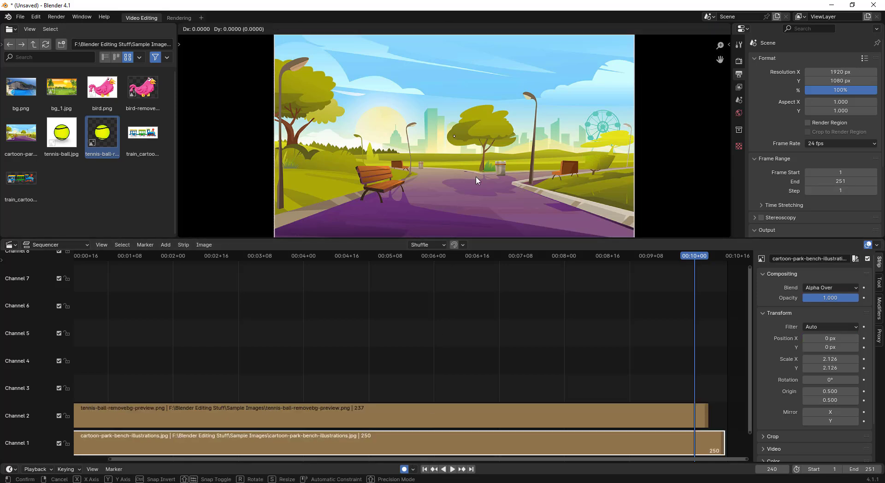
key("s")
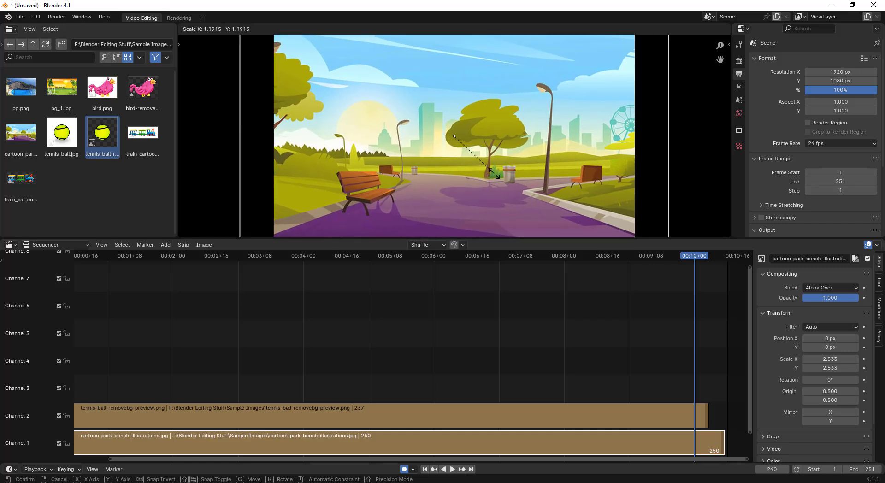
left_click(496, 176)
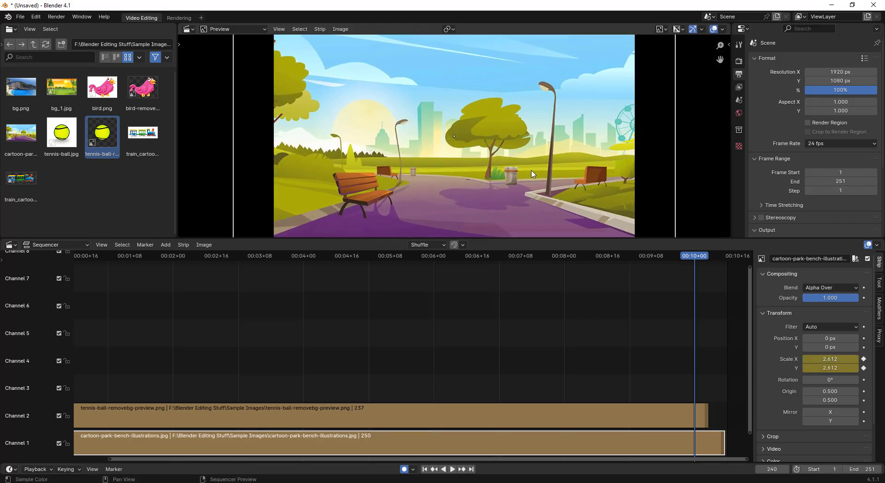
key("g")
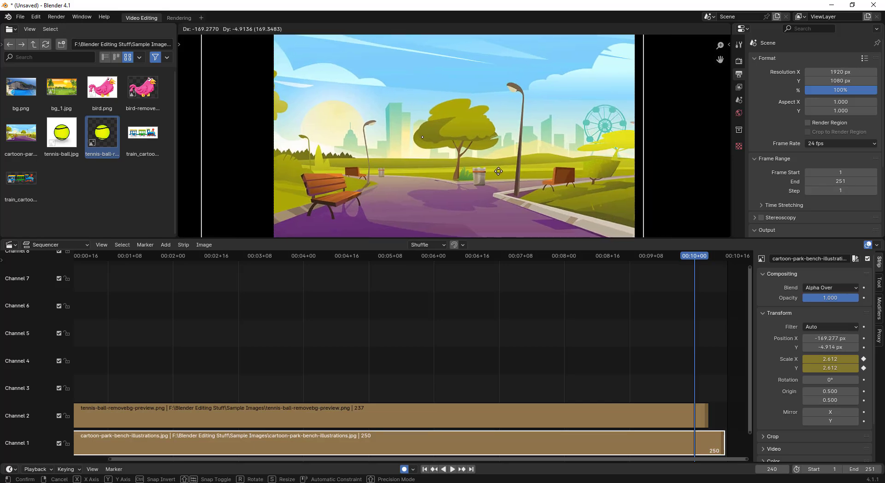
left_click(490, 172)
Play back and scrub through the animation to check the ball's motion against the enlarged background
left_click_drag(697, 258, 705, 259)
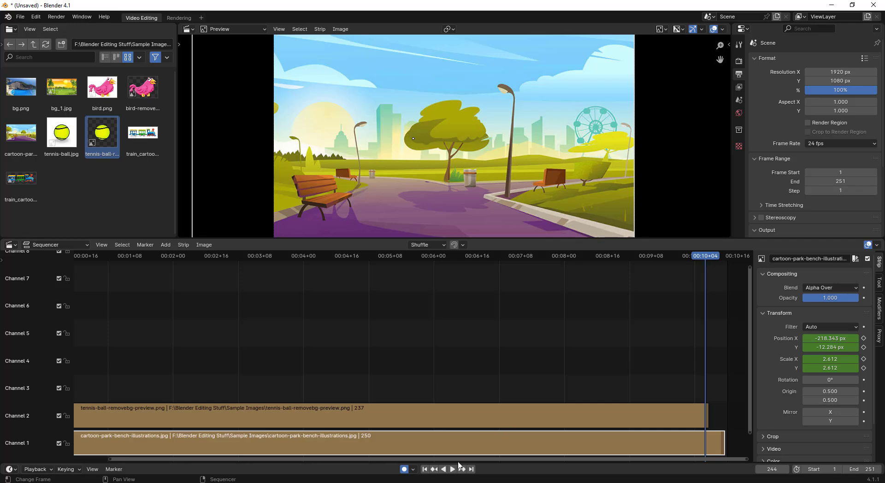
left_click(454, 470)
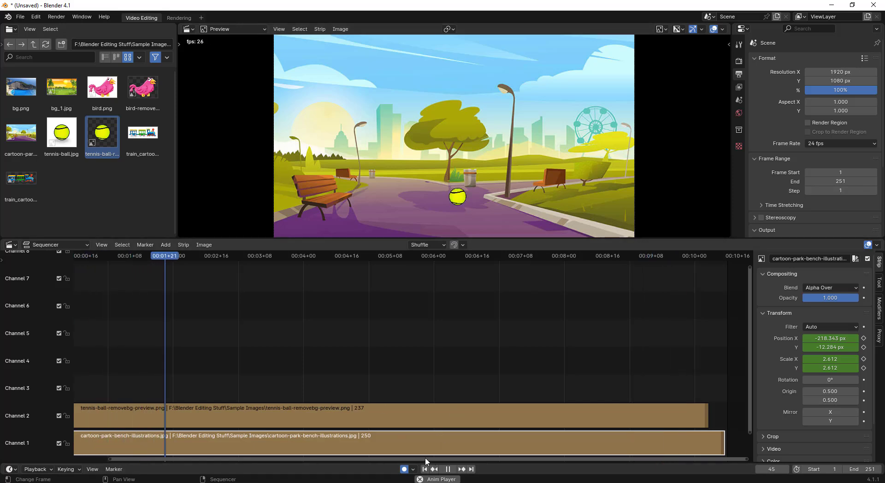
left_click(453, 470)
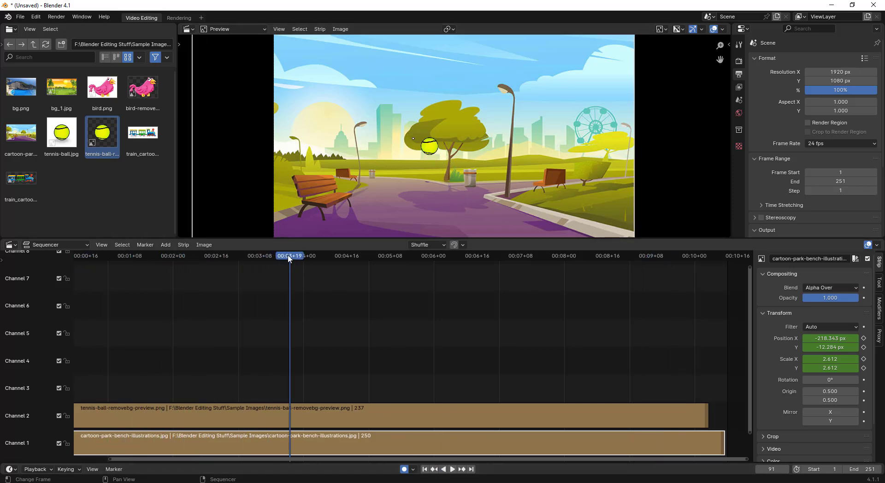
left_click_drag(289, 258, 721, 267)
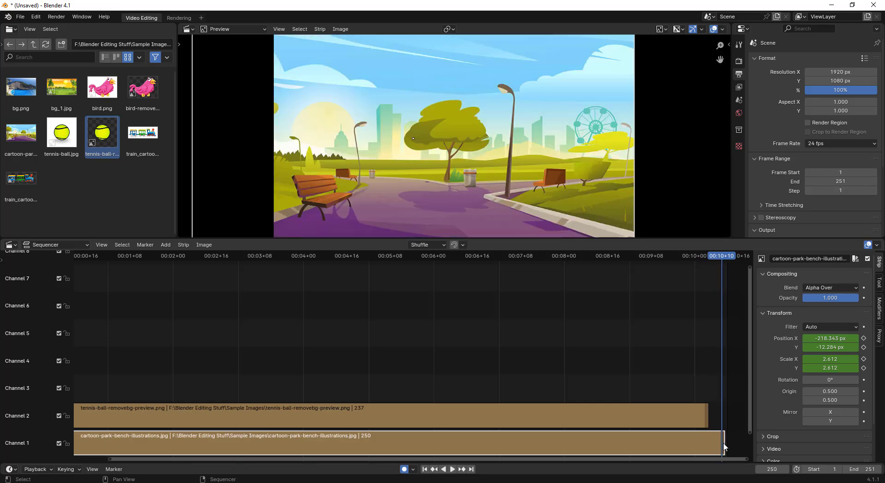
Extend the background strip to 257 frames and keyframe it at frame 255 with scale about 2.007 and position about X -15, Y 0 px
left_click_drag(724, 446, 744, 441)
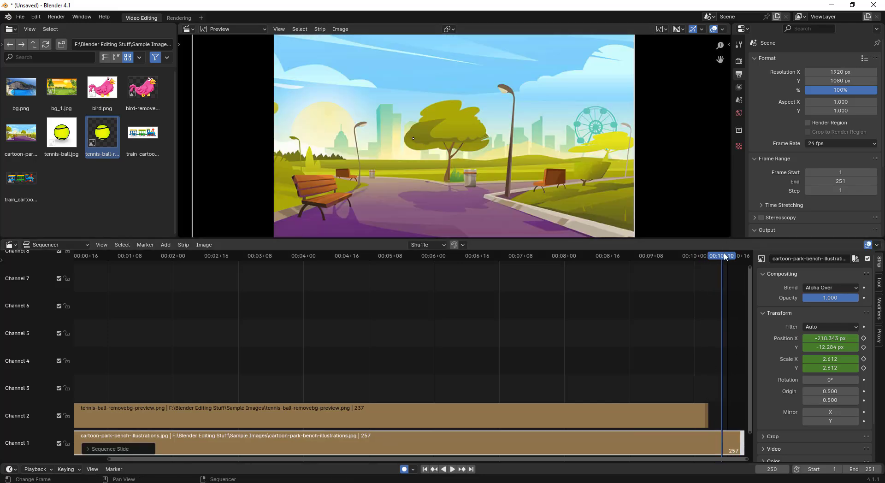
left_click_drag(731, 262, 734, 262)
key("g")
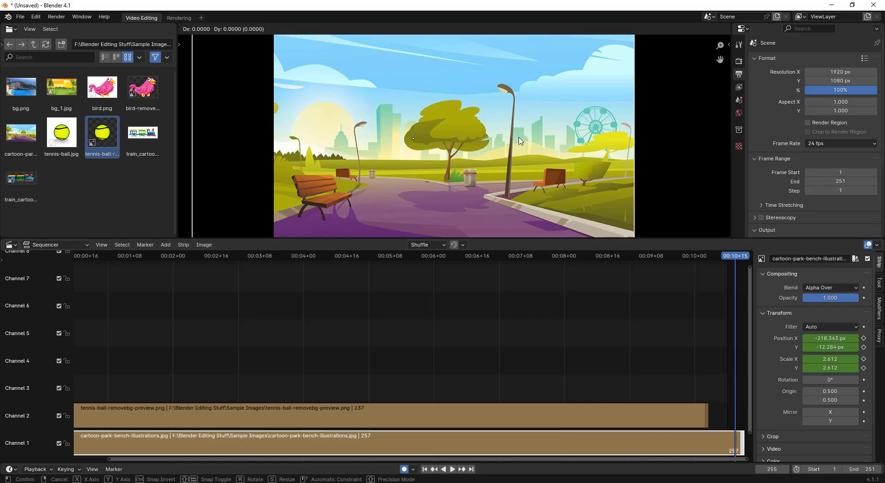
key("s")
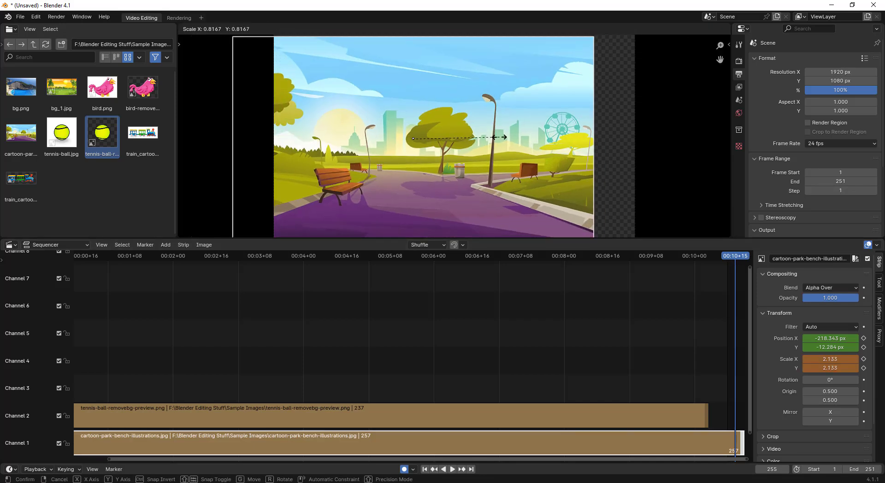
left_click(489, 154)
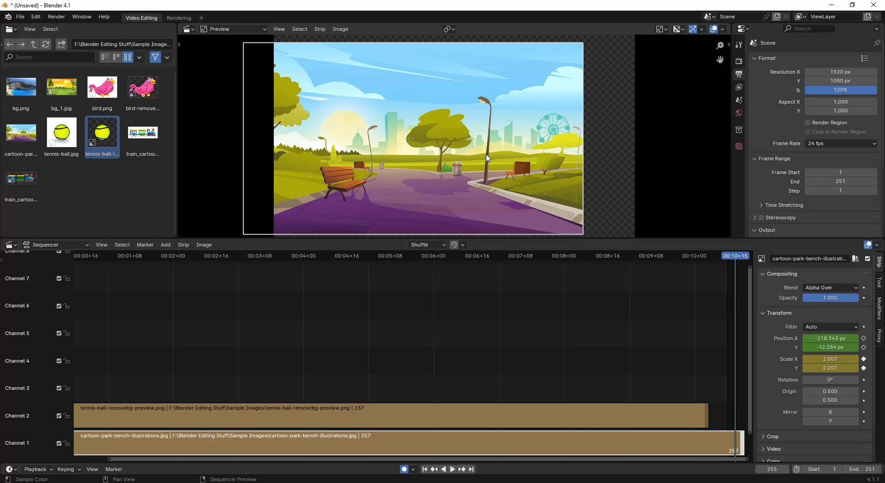
key("g")
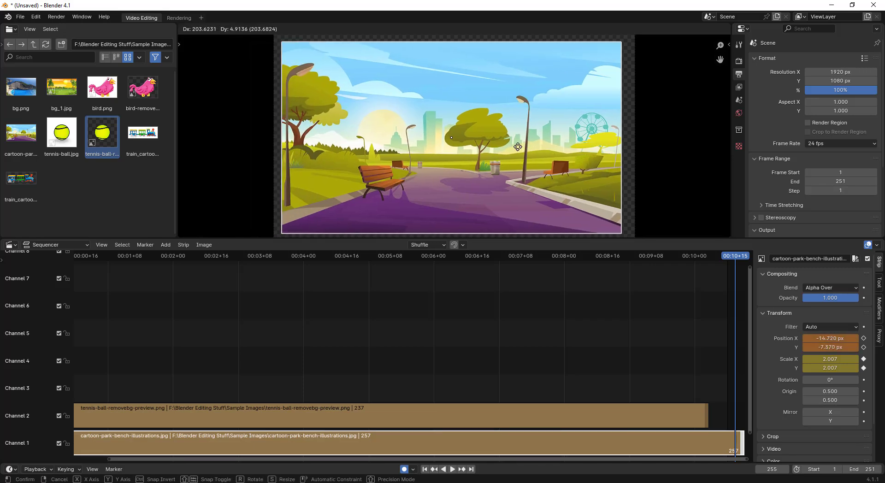
left_click(517, 150)
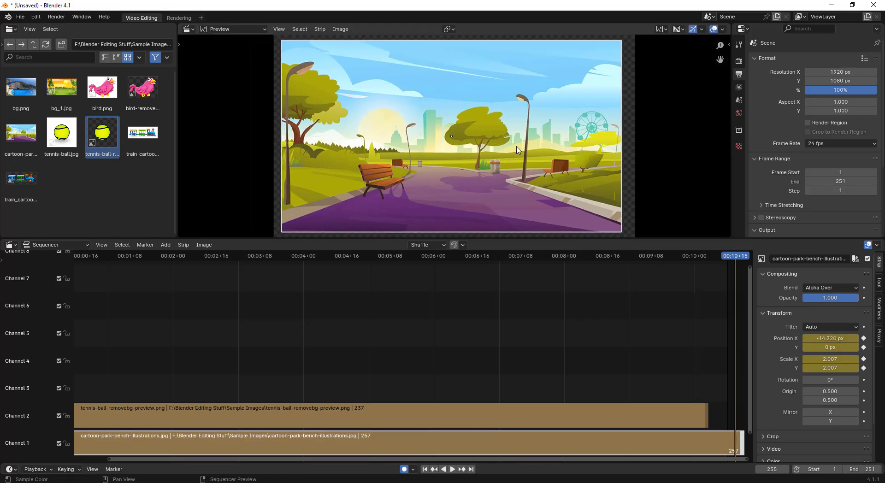
Enlarge the background image at frame 255 to a scale of about 2.089 so it fills more of the frame
key("g")
key("s")
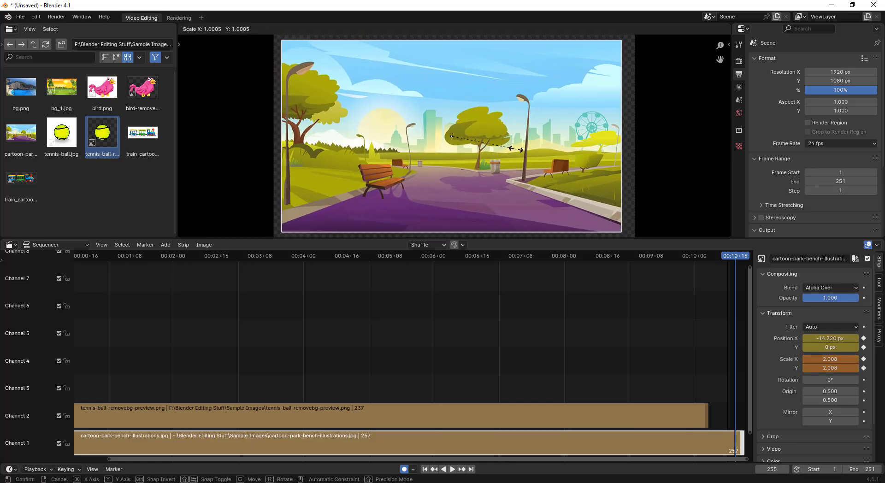
left_click(519, 151)
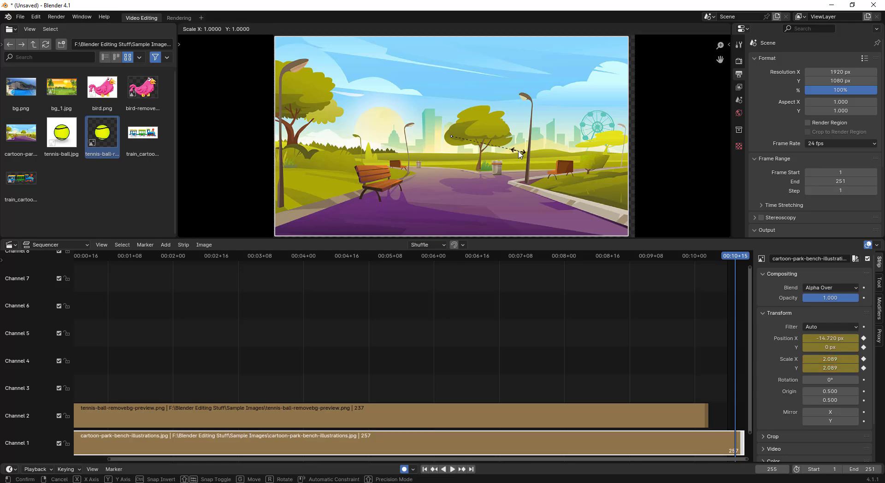
left_click(522, 153)
Play the animation from an earlier frame and extend the background strip's end to a length of 275 frames
left_click(434, 256)
left_click(451, 470)
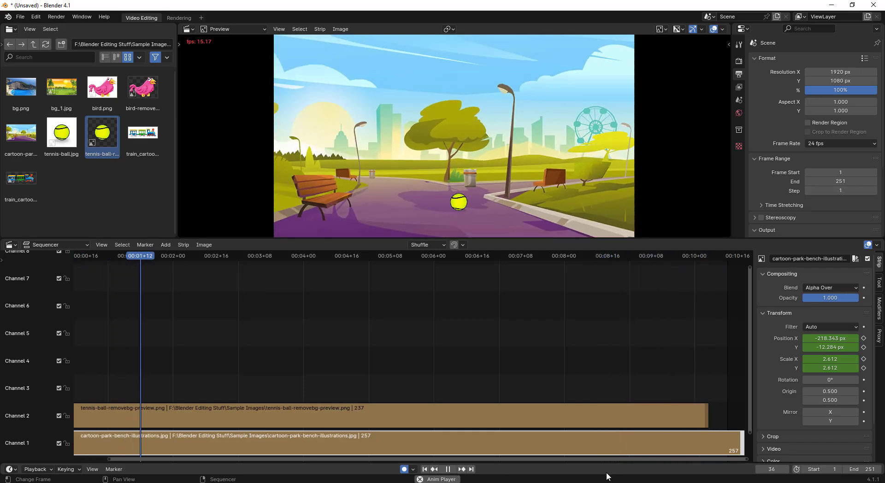
left_click_drag(582, 460, 740, 445)
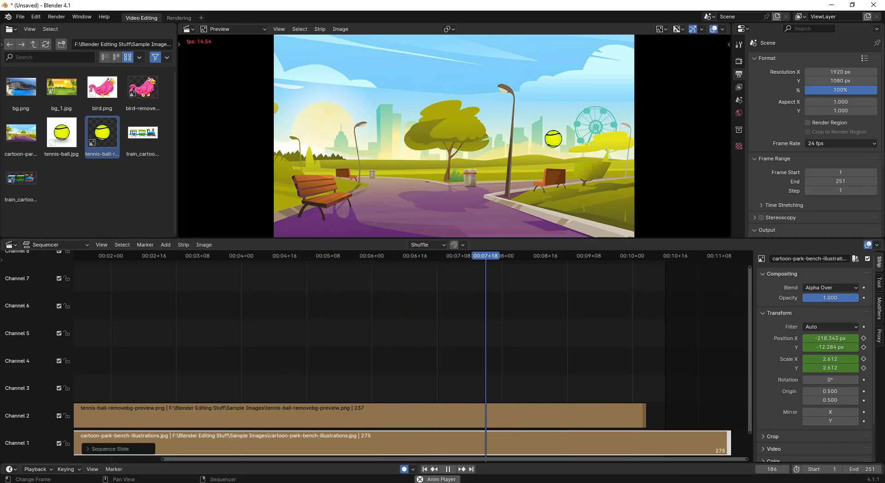